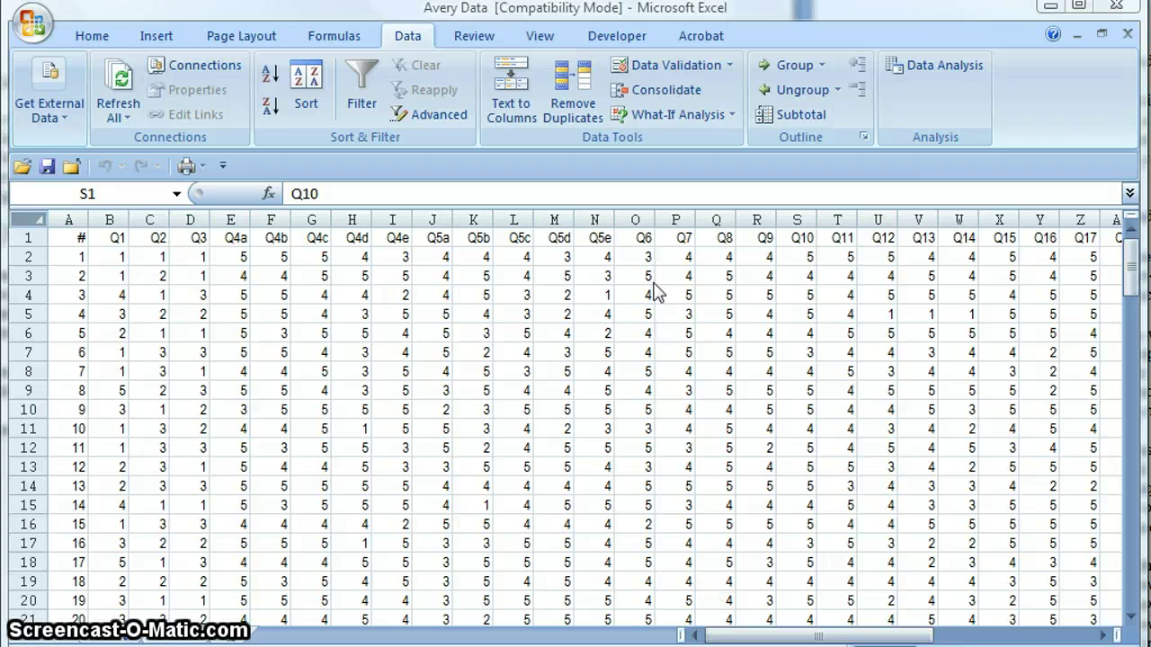
Step: Select column O, which holds the Q6 survey responses
click(634, 218)
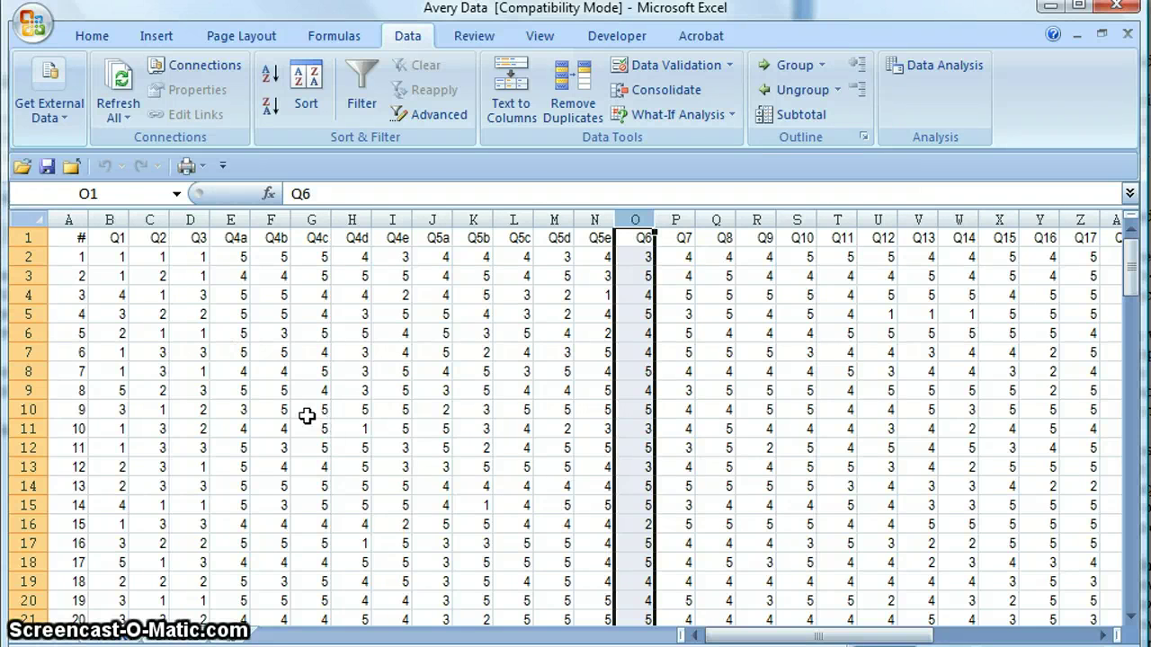
Step: Sort the entire worksheet by Q27 from smallest to largest
click(32, 220)
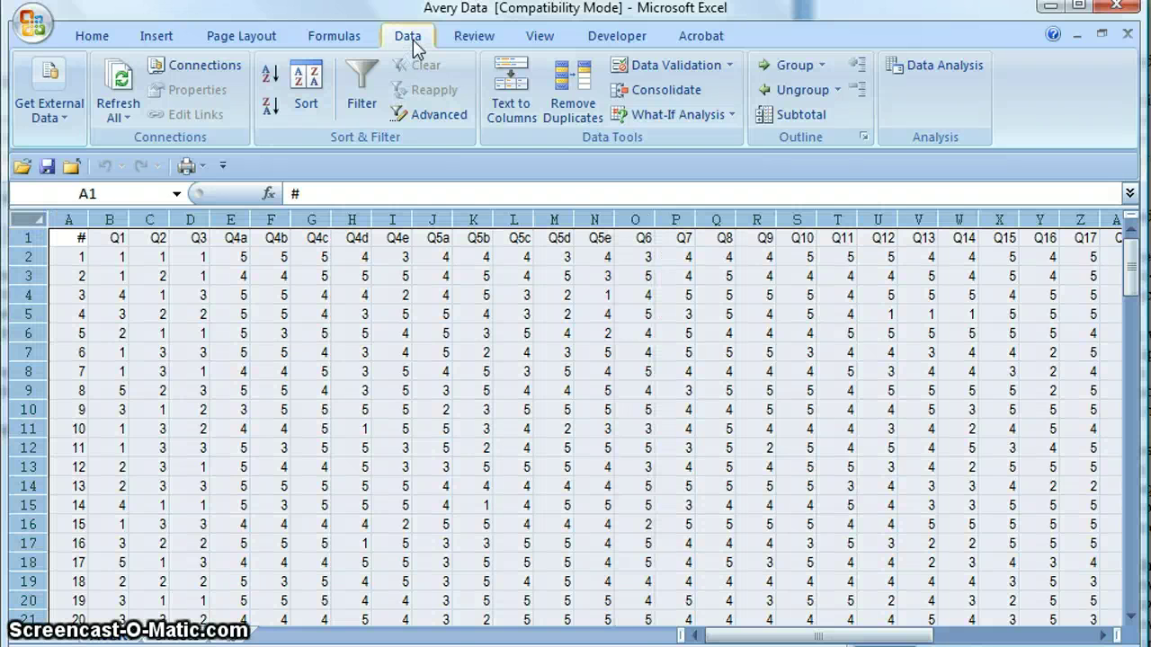
click(307, 106)
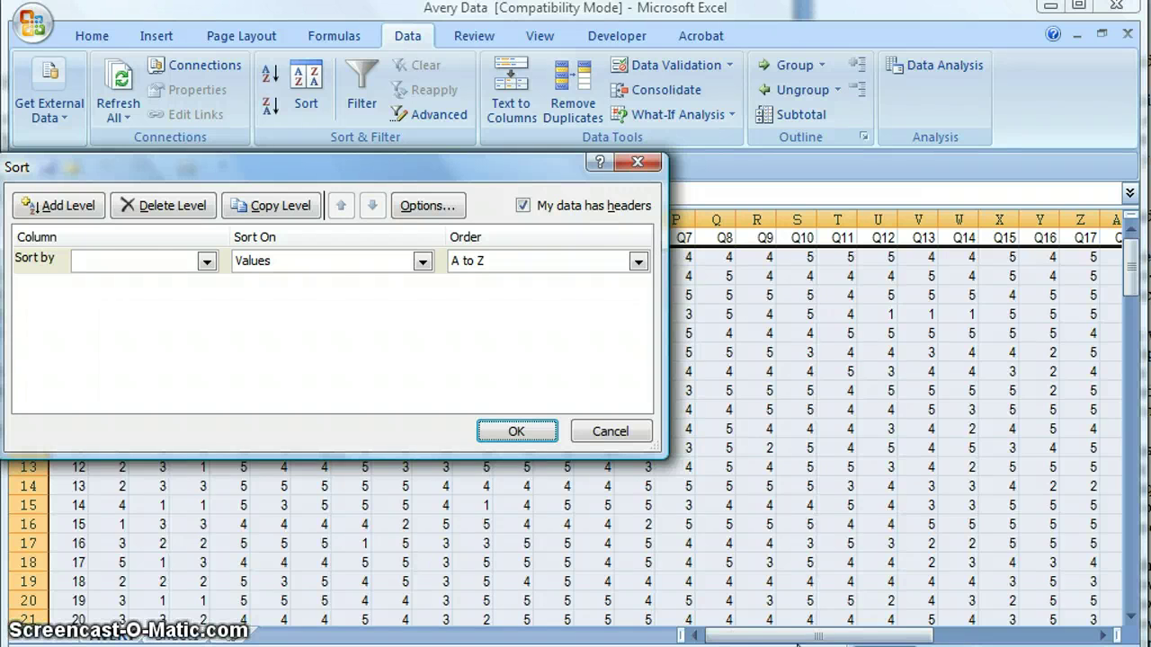
click(206, 261)
scroll(208, 324, down, 4)
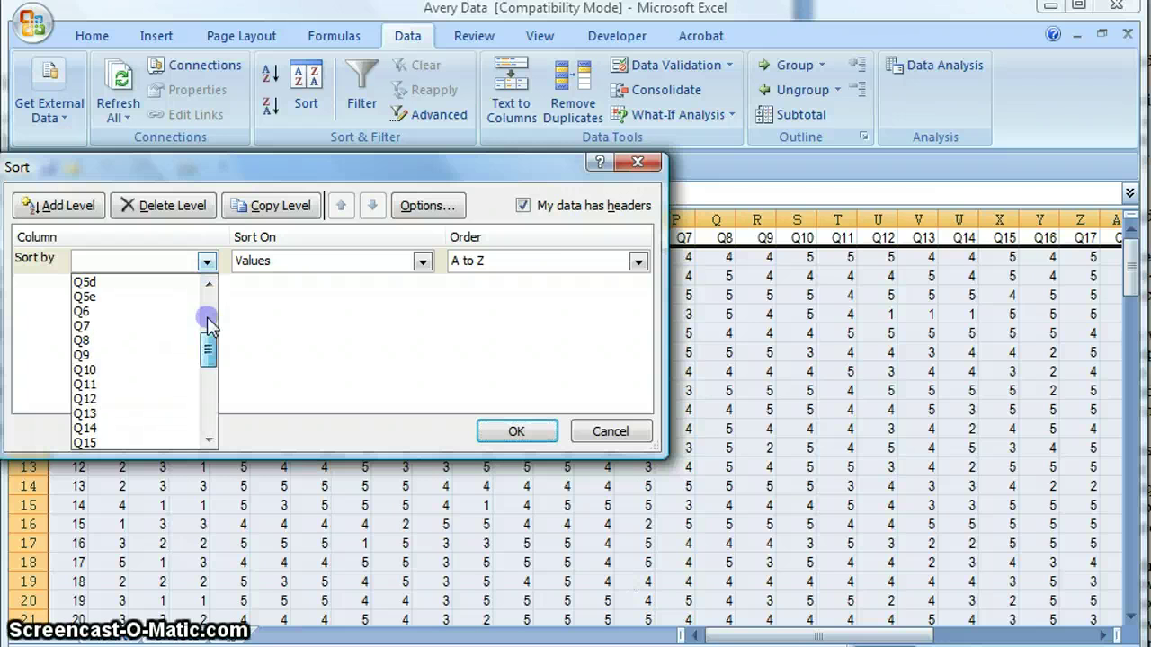
drag(209, 324, 206, 422)
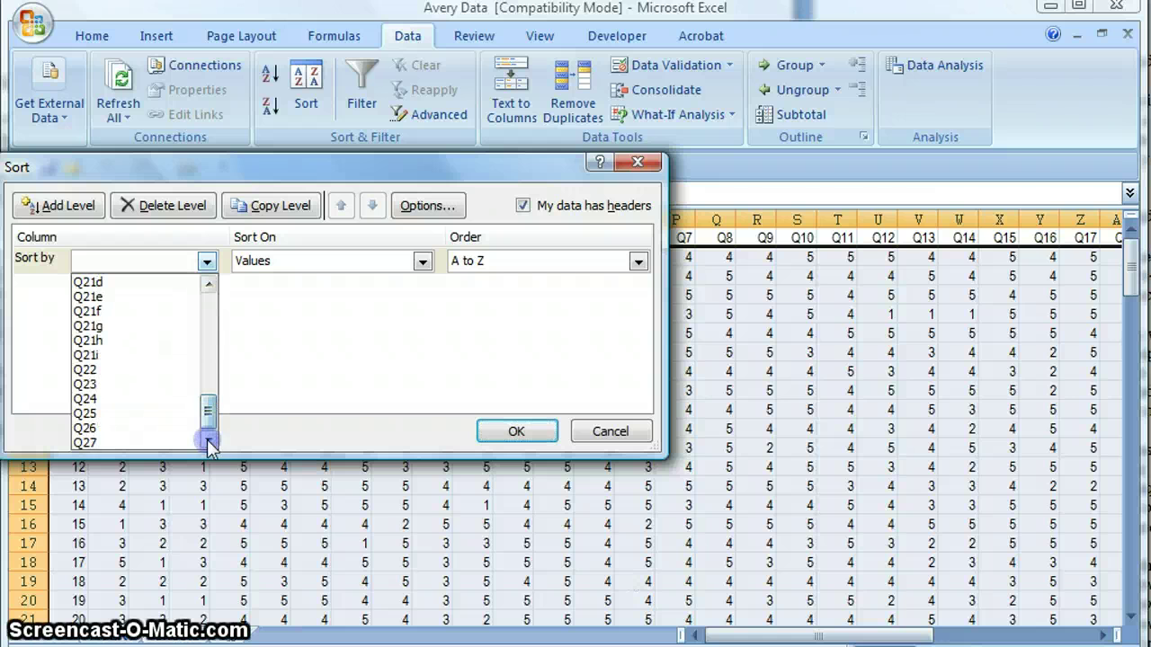
click(112, 443)
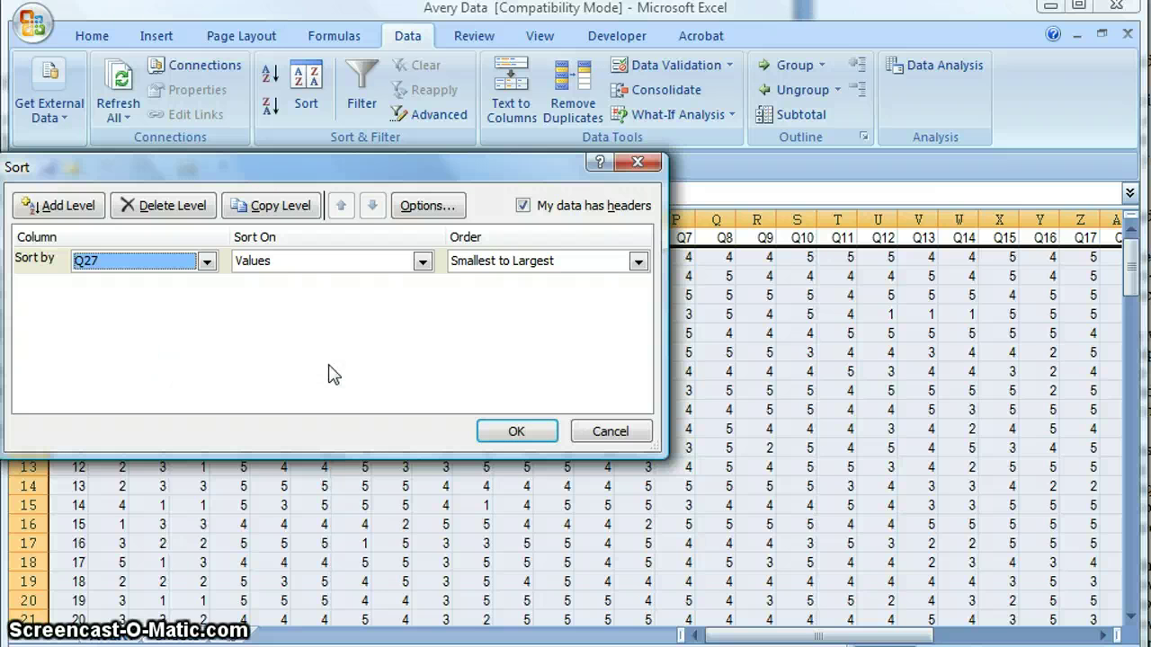
click(517, 433)
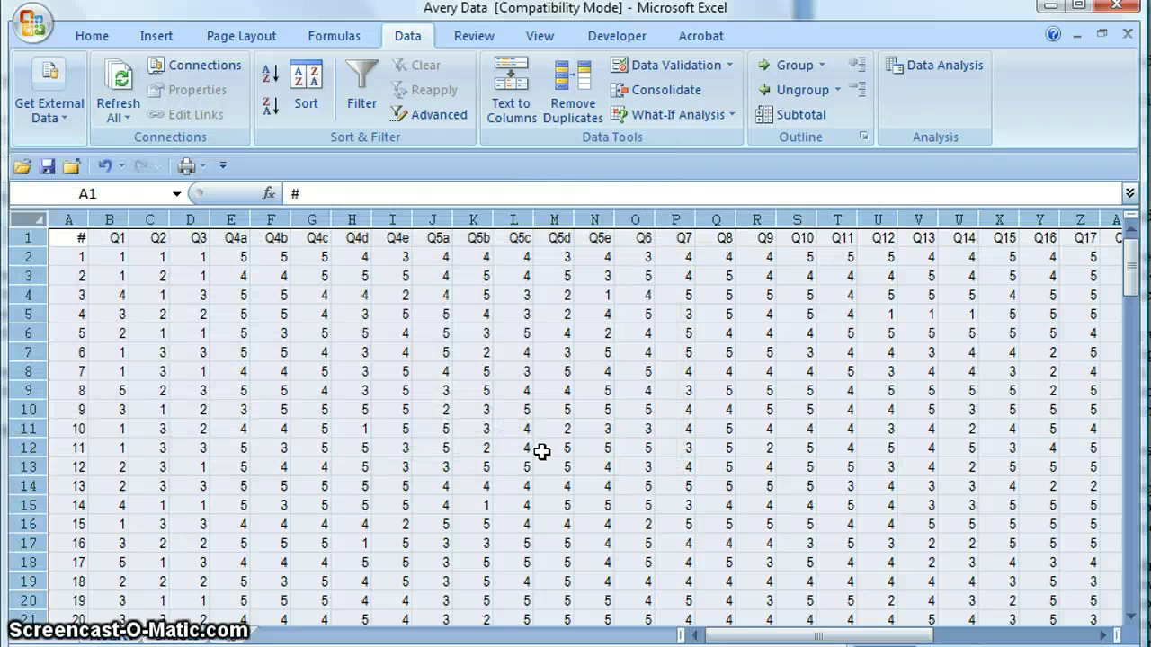
click(675, 561)
drag(718, 636, 795, 636)
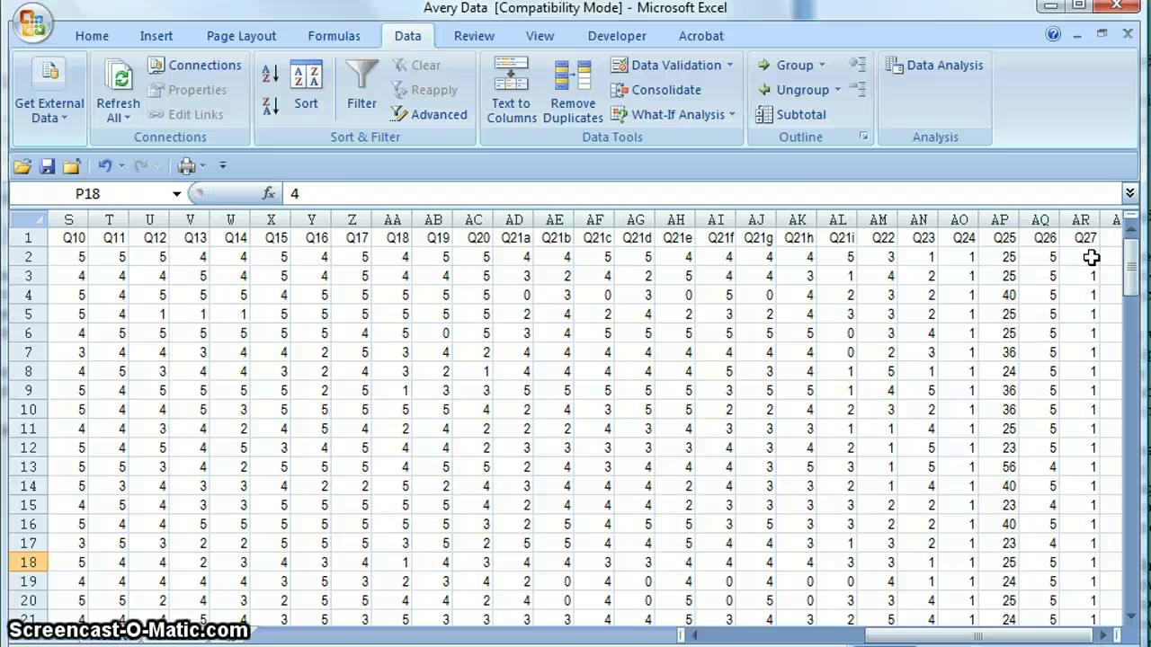
drag(1132, 269, 1131, 437)
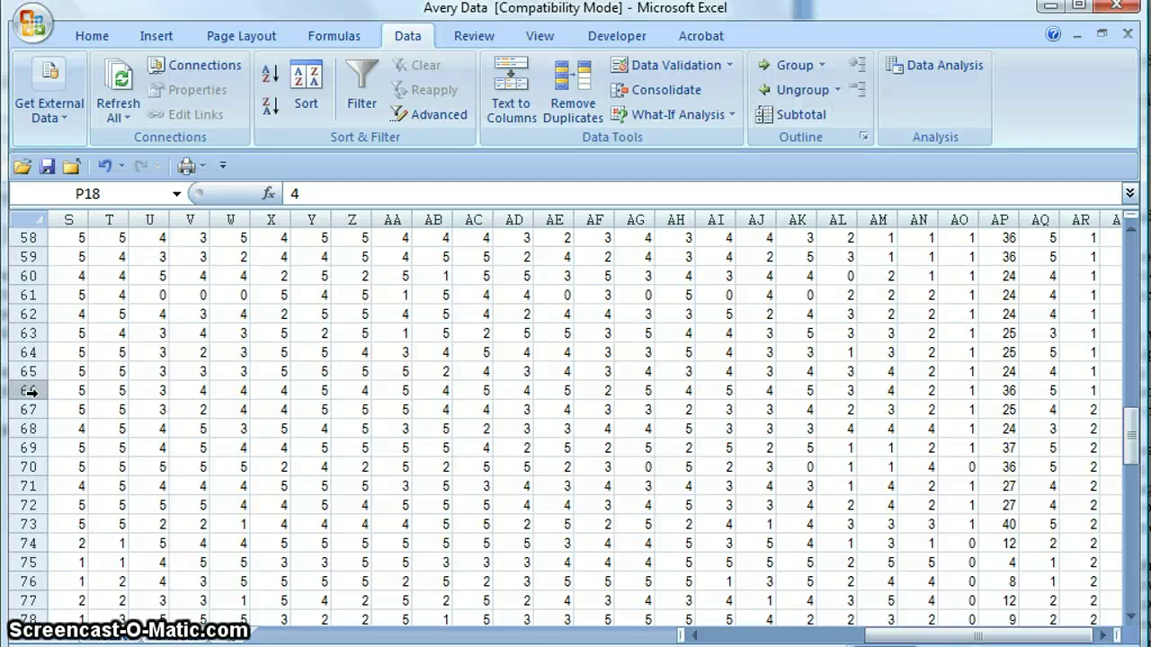
drag(1131, 441, 1131, 446)
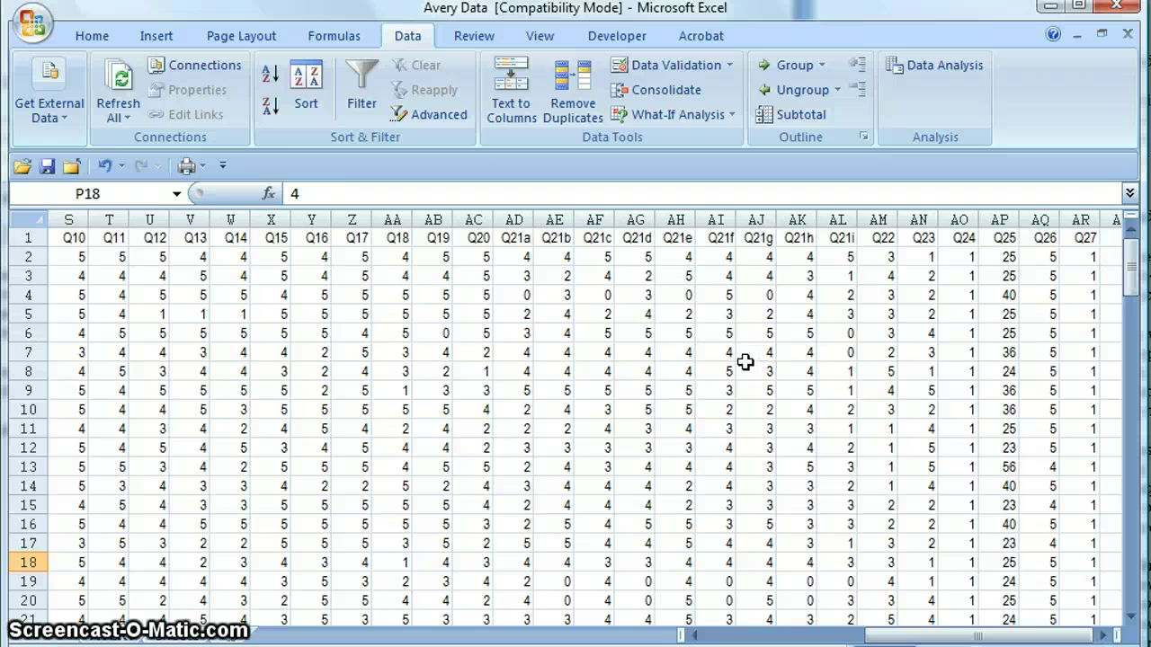
Step: Choose t-Test: Two-Sample Assuming Unequal Variances from the Data Analysis tools
click(946, 72)
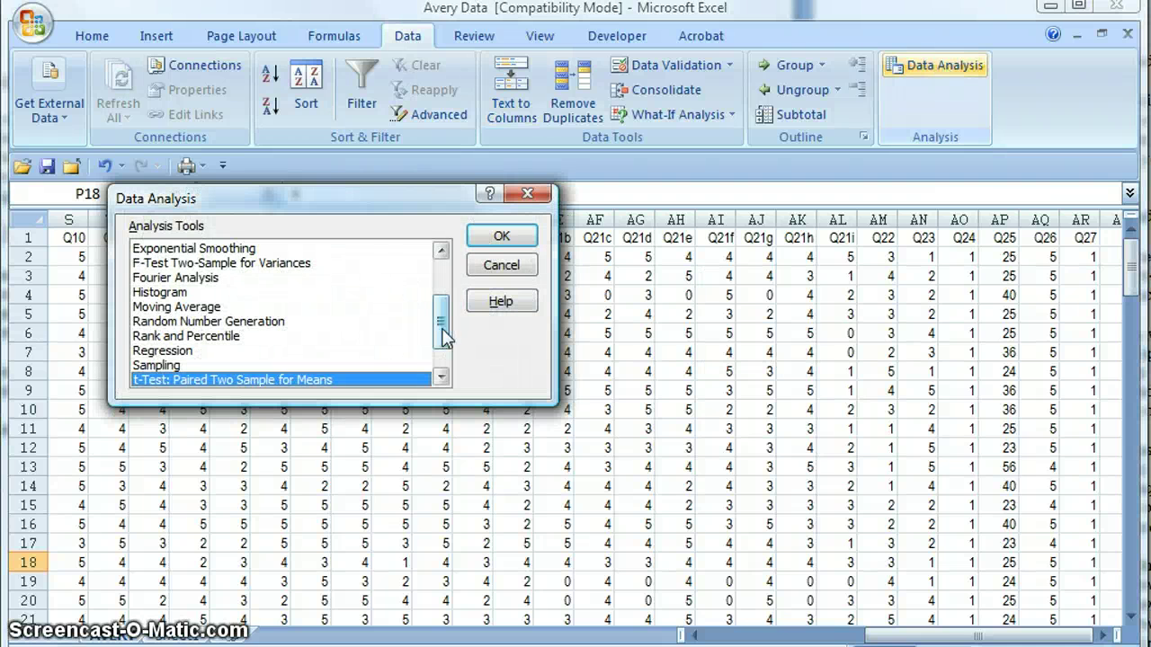
drag(440, 328, 440, 347)
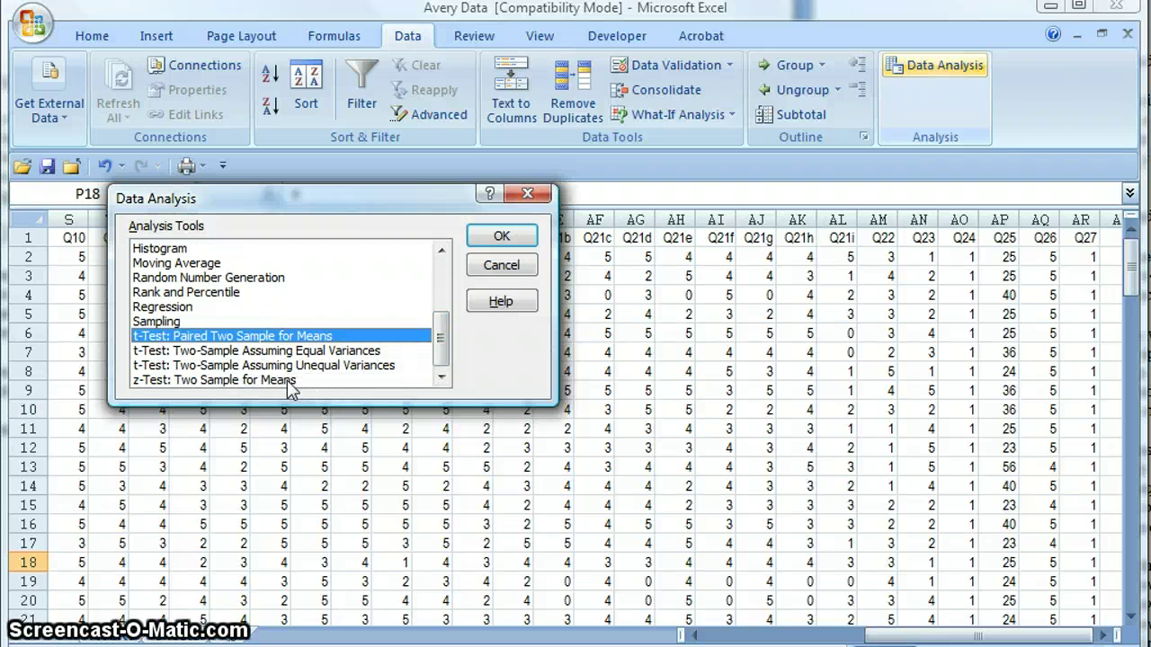
click(225, 367)
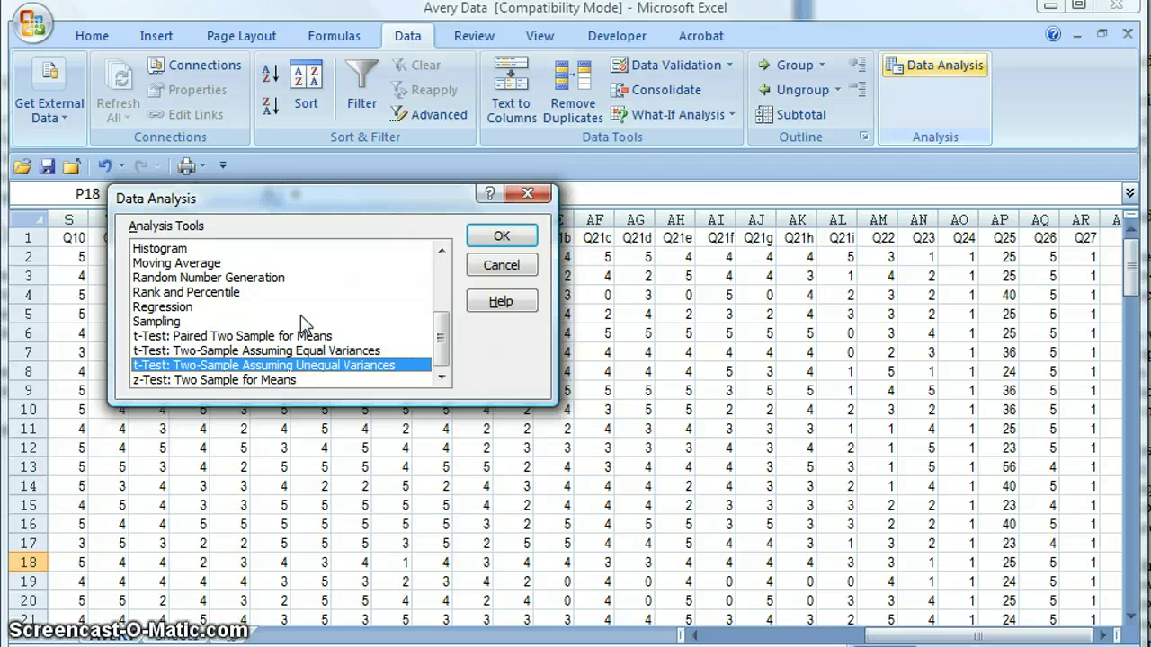
Step: Set Variable 1 Range to O2:O66, Variable 2 Range to O67:O125, and hypothesized mean difference to 0
click(492, 237)
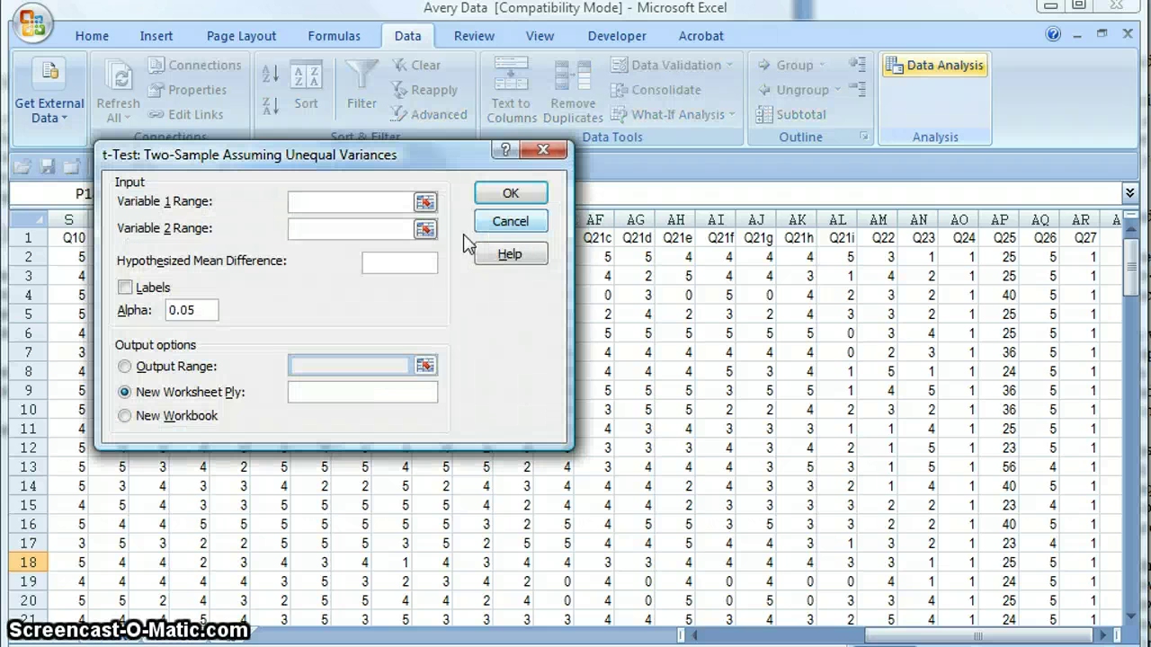
drag(202, 153, 559, 90)
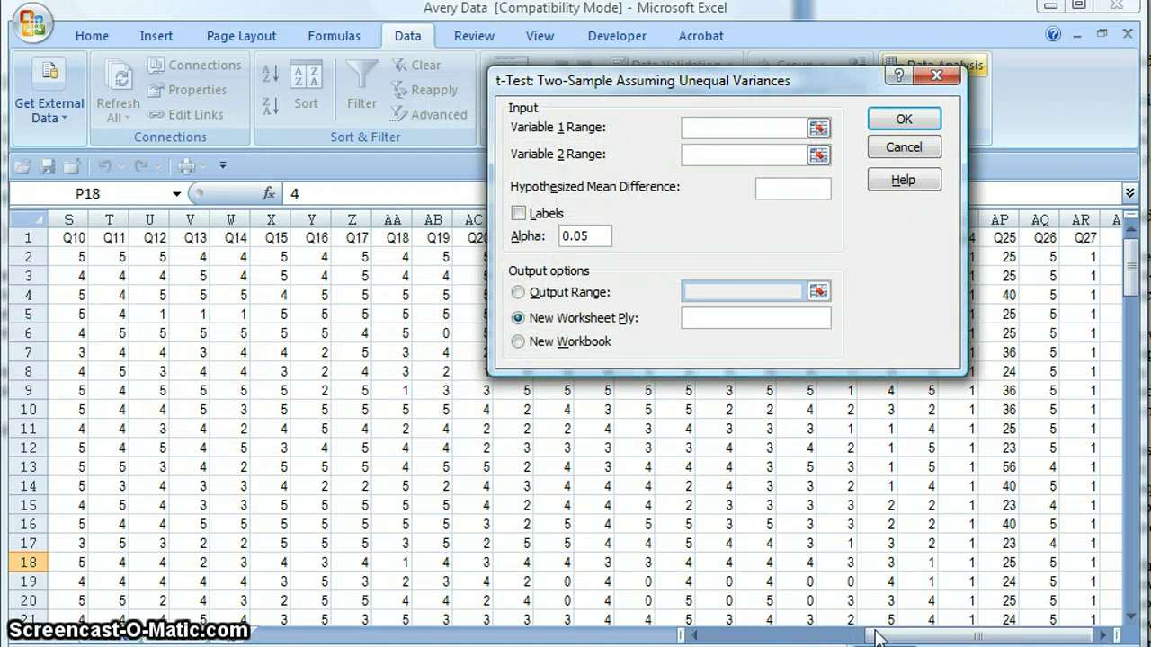
drag(874, 638, 770, 634)
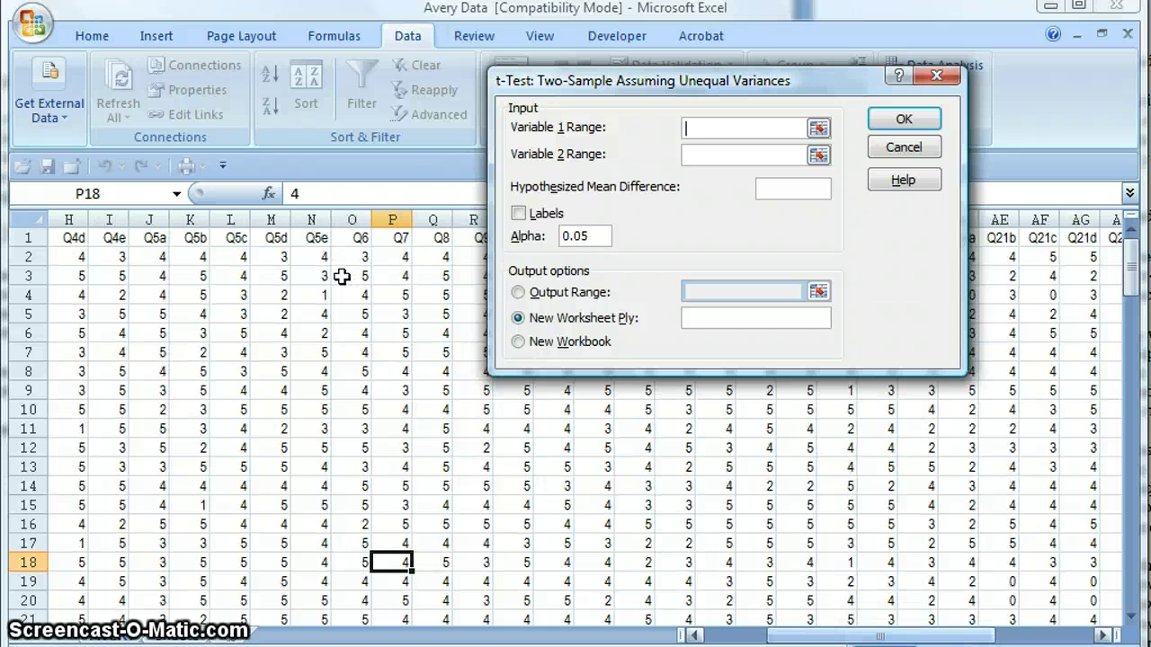
drag(346, 254, 362, 486)
click(701, 156)
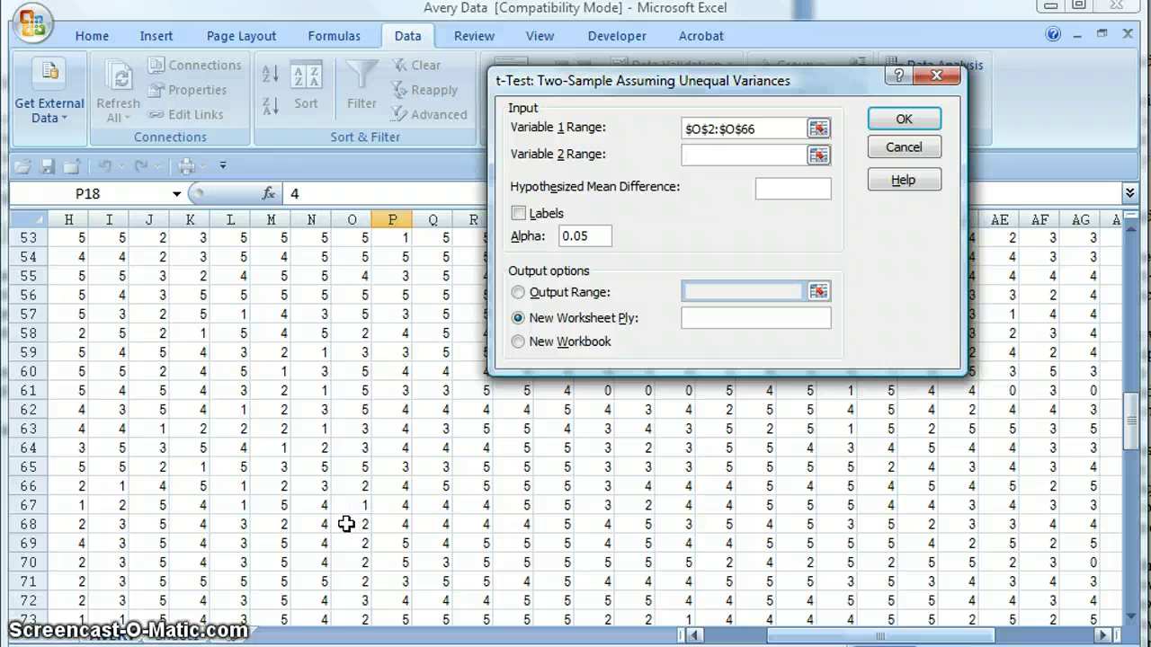
drag(346, 506, 350, 589)
click(771, 185)
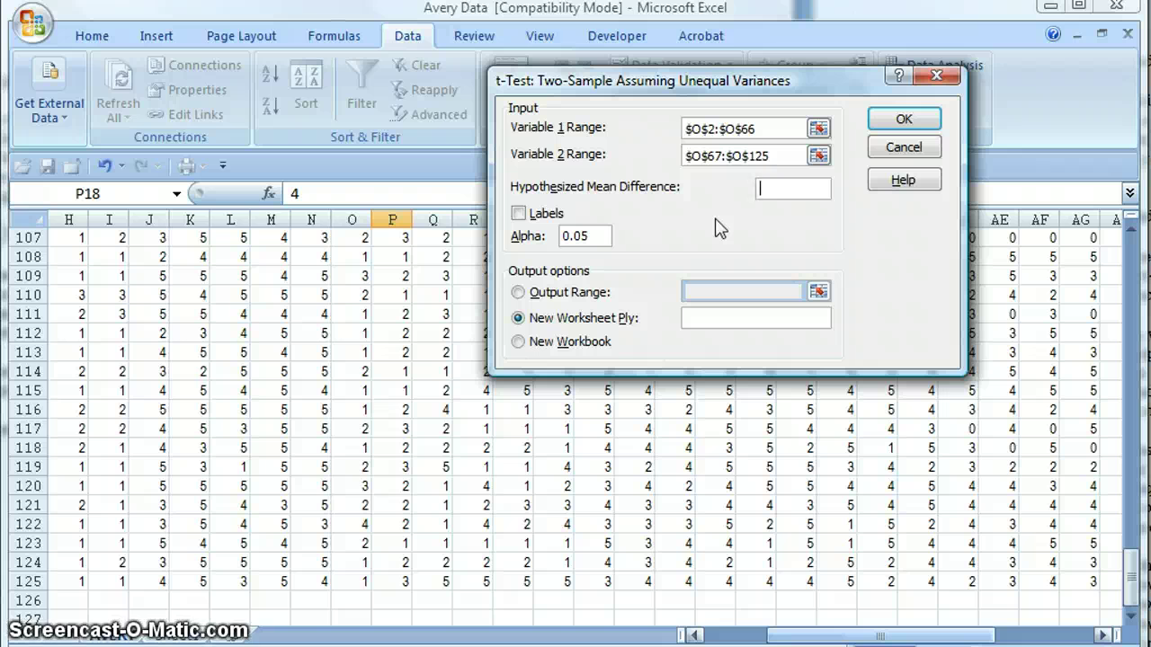
text(0)
Step: Output the t-test to a new worksheet and widen columns A–C so labels and values show fully
click(906, 120)
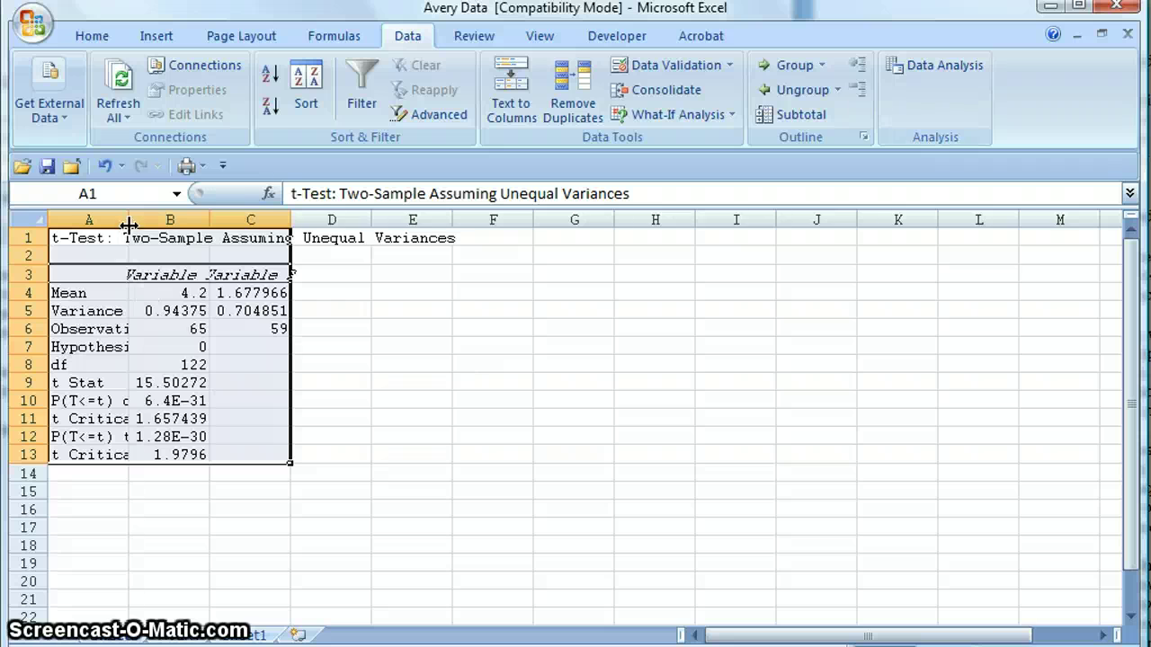
drag(129, 220, 213, 220)
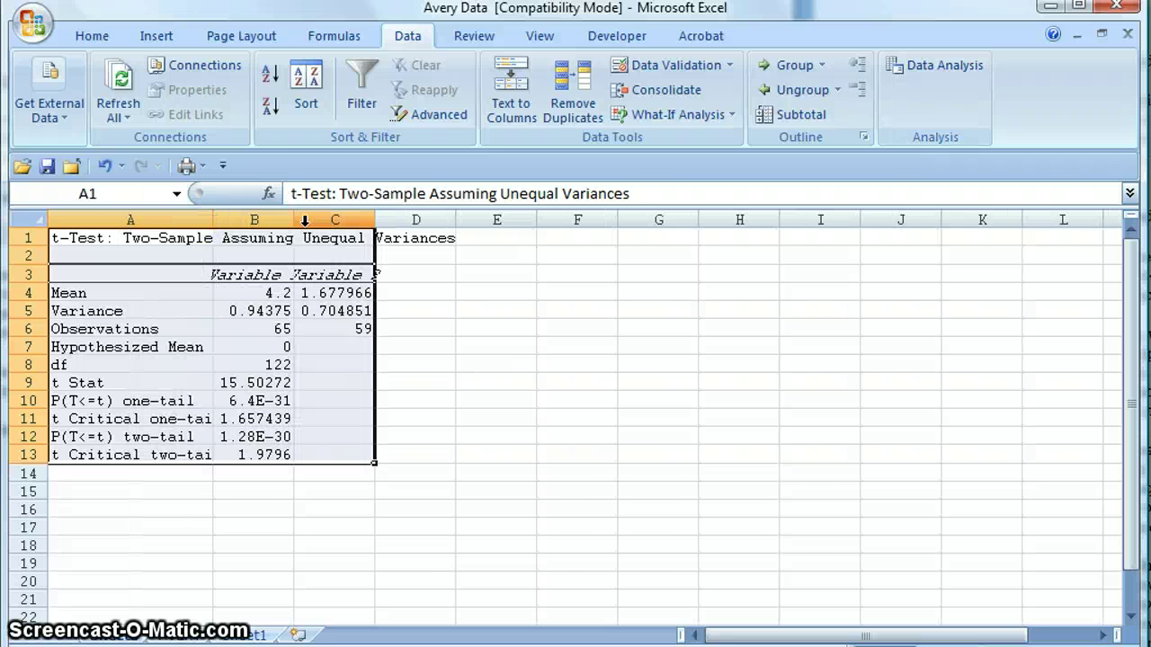
drag(296, 220, 302, 220)
drag(213, 220, 244, 221)
drag(415, 220, 437, 221)
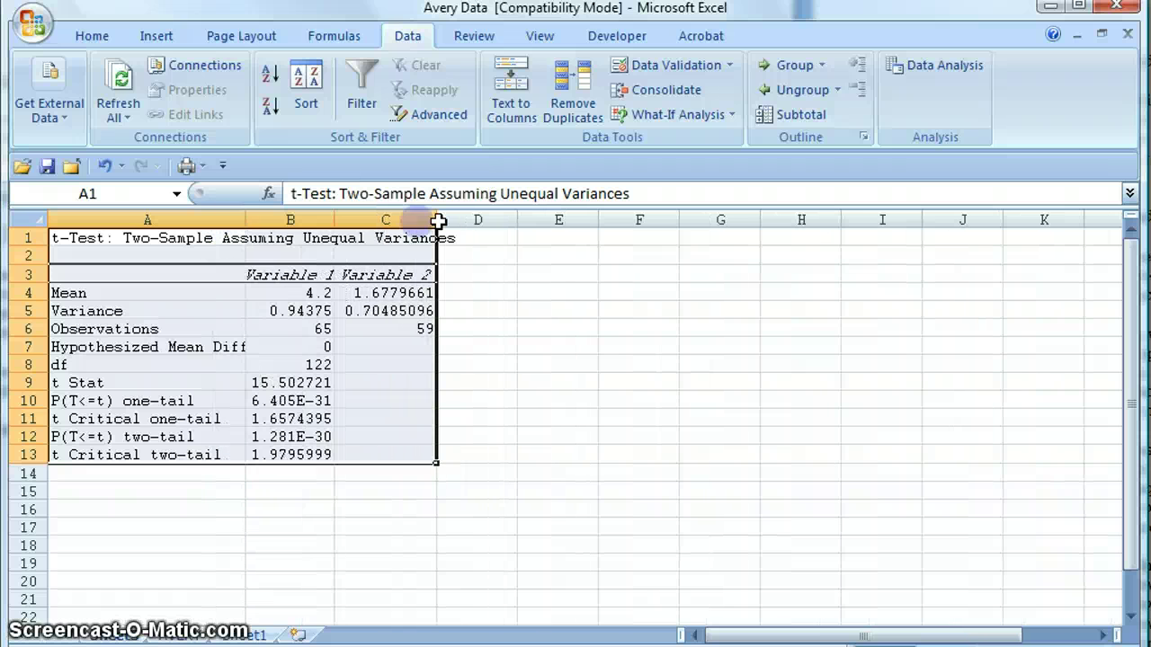
click(284, 289)
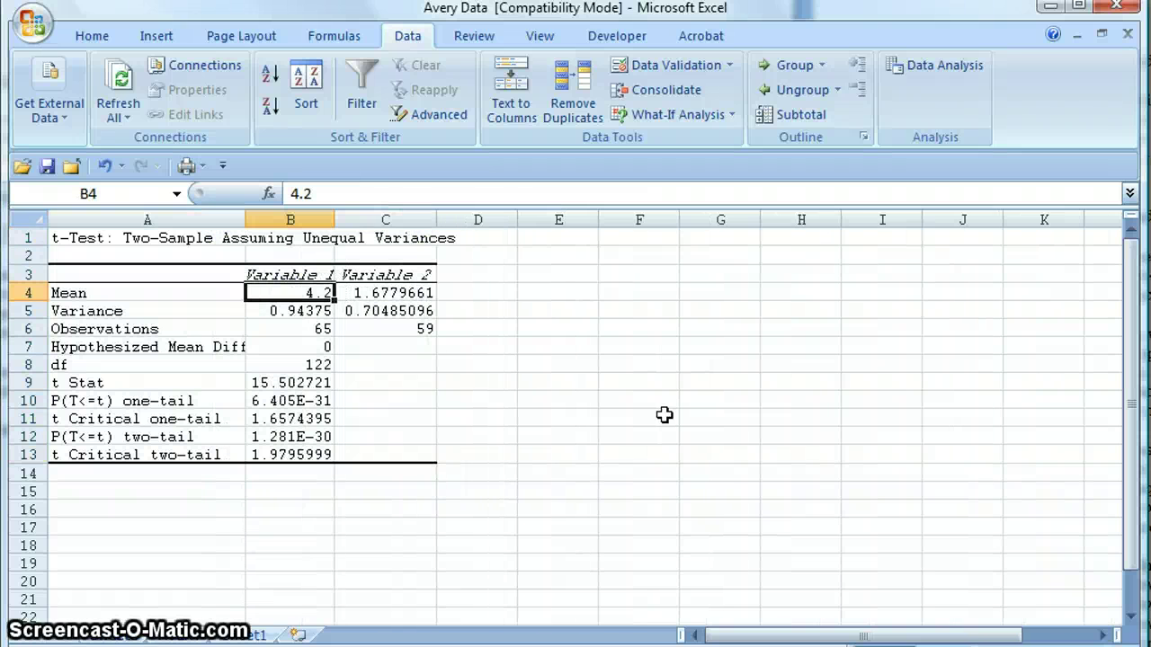
click(422, 292)
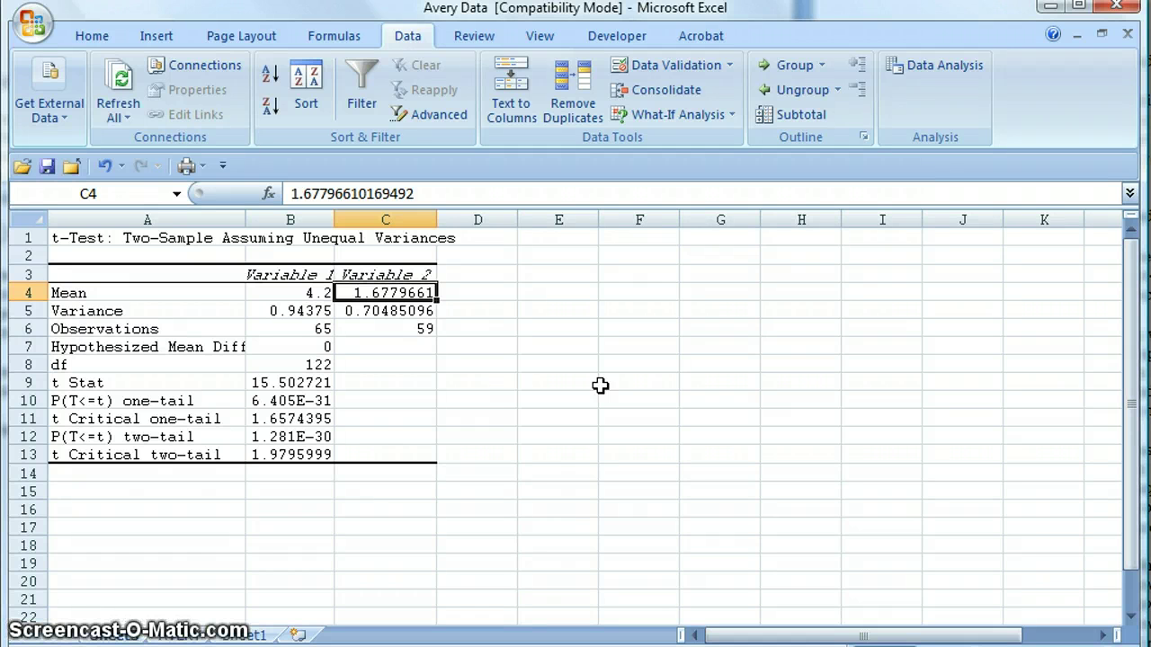
click(281, 439)
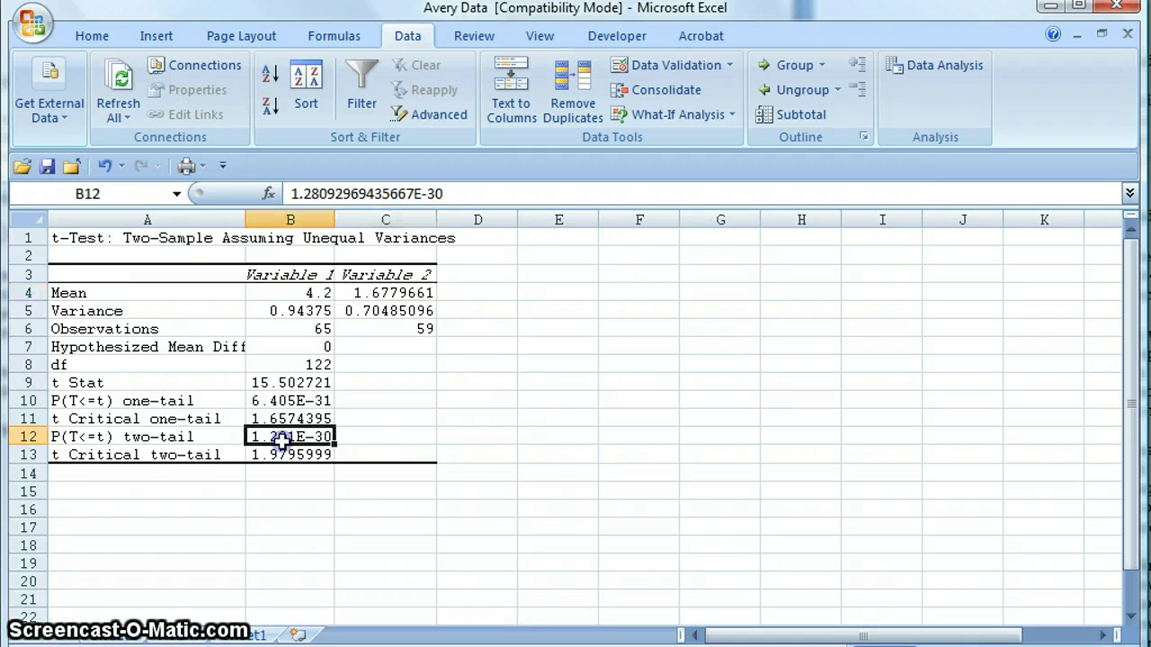